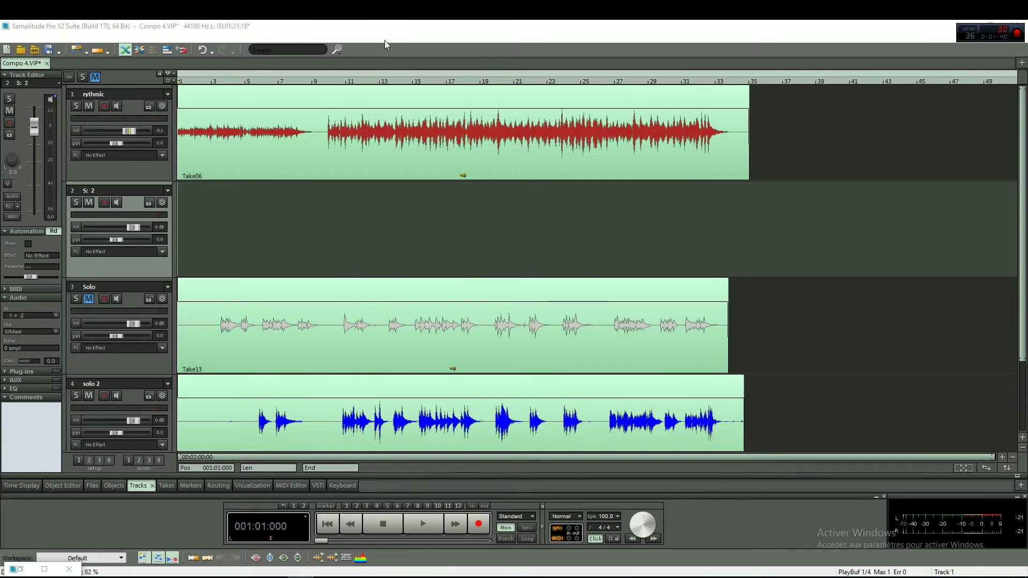
Open the system options at Audio Setup and review the ASIO driver system and the DUO-CAPTURE EX device selection.
key("y")
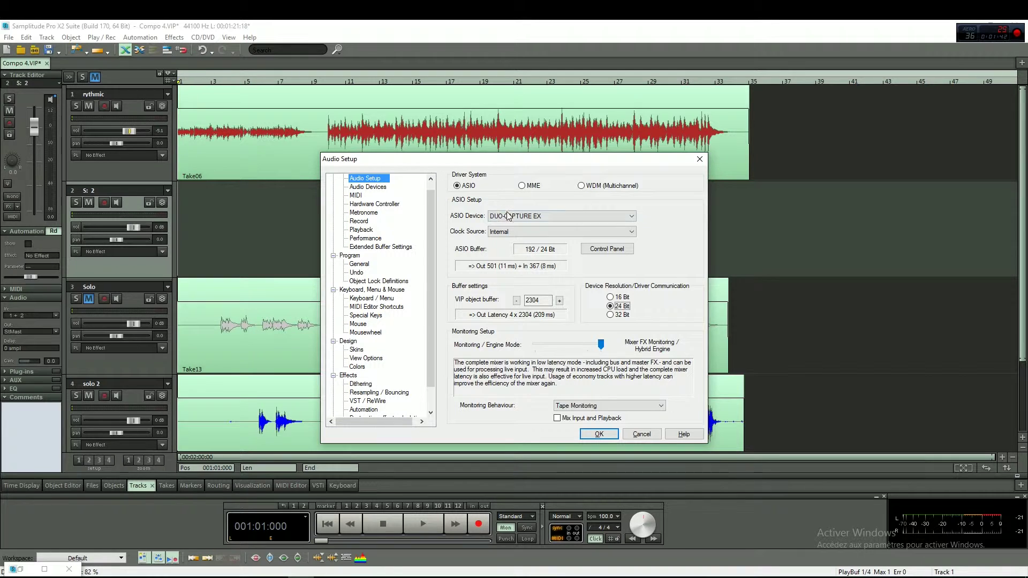
left_click_drag(458, 160, 507, 143)
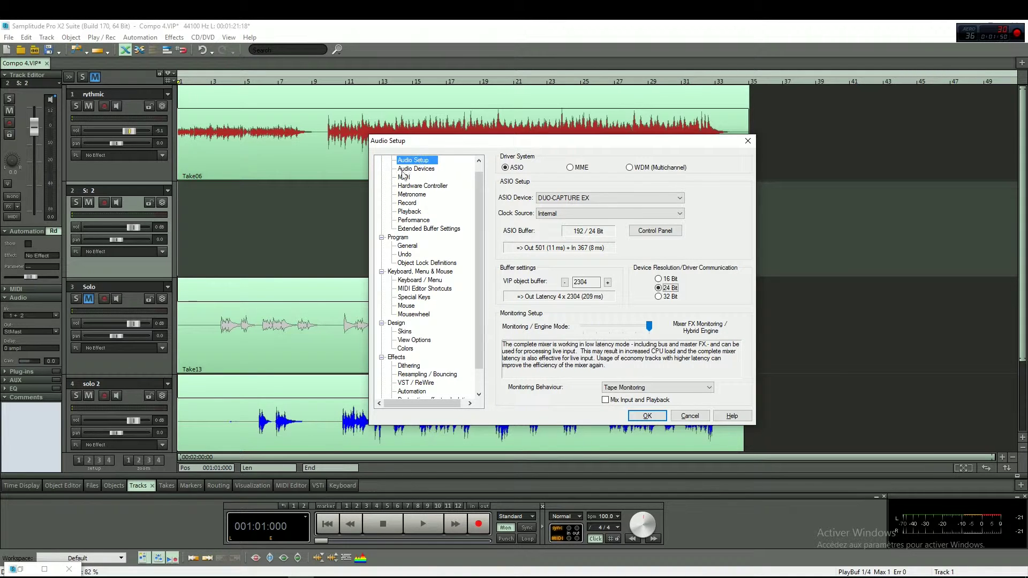
scroll(403, 175, "up", 1)
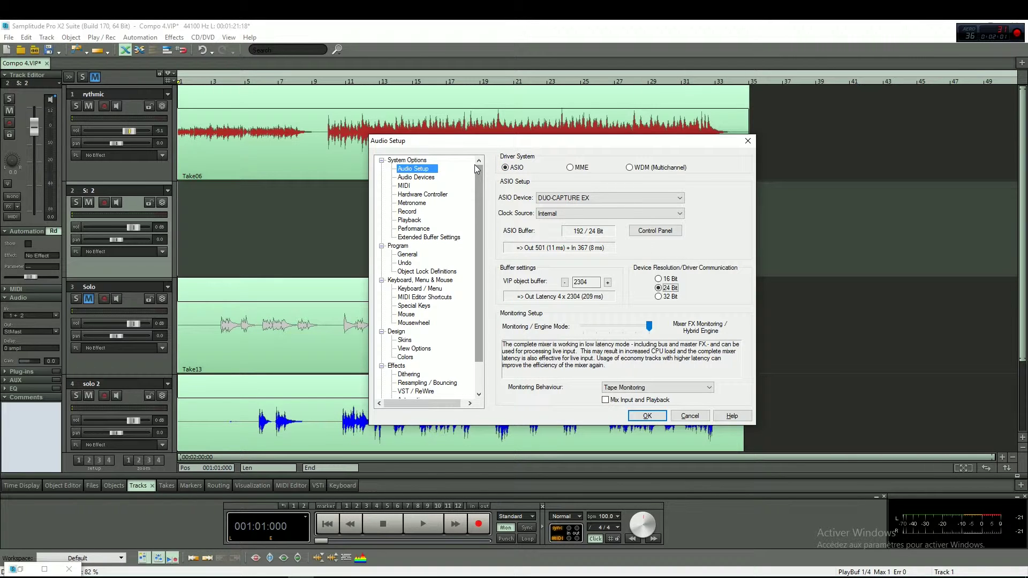
left_click(594, 197)
left_click(695, 200)
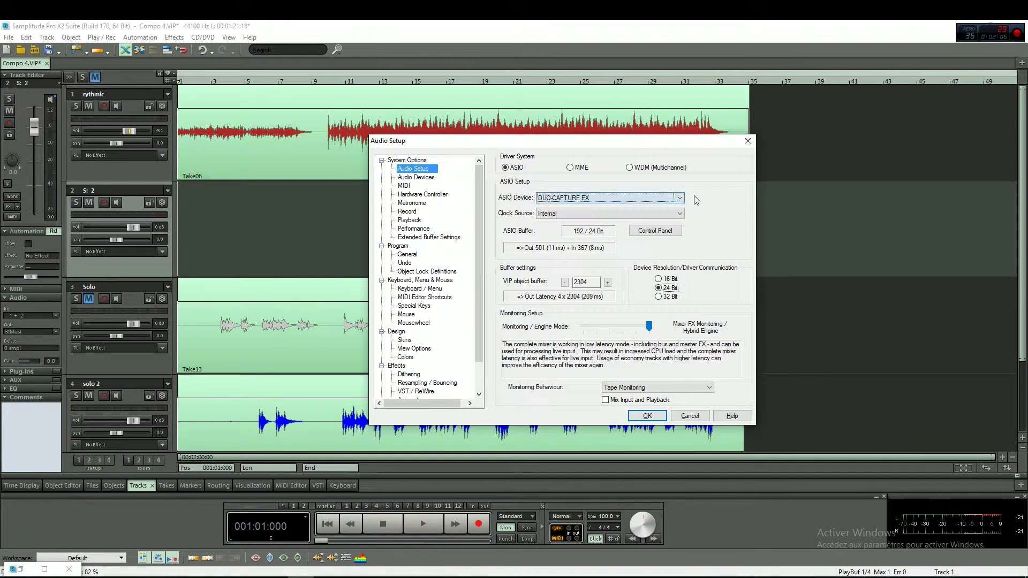
left_click(505, 168)
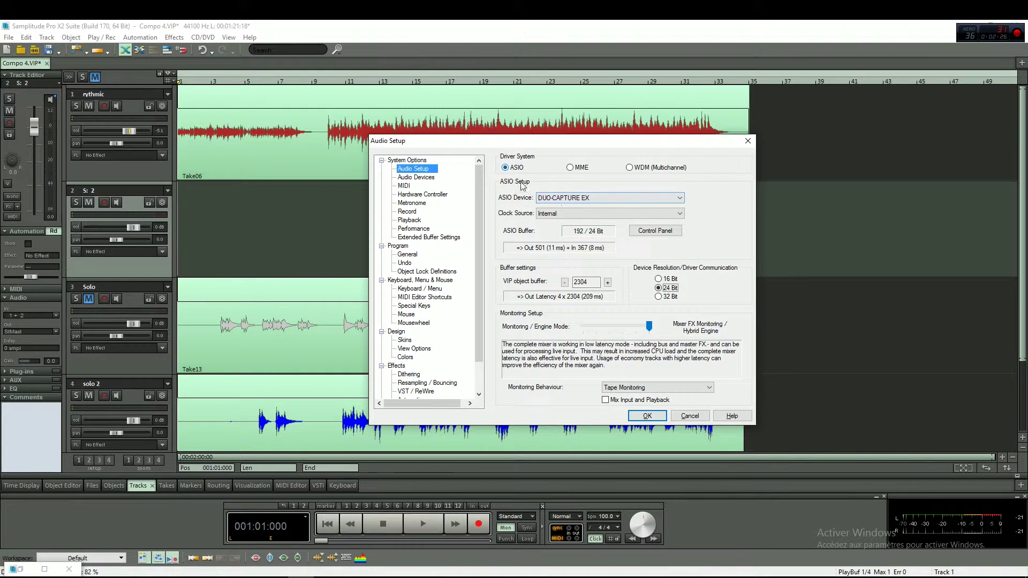
left_click(583, 201)
left_click(502, 178)
key("Tab")
left_click_drag(496, 146, 517, 125)
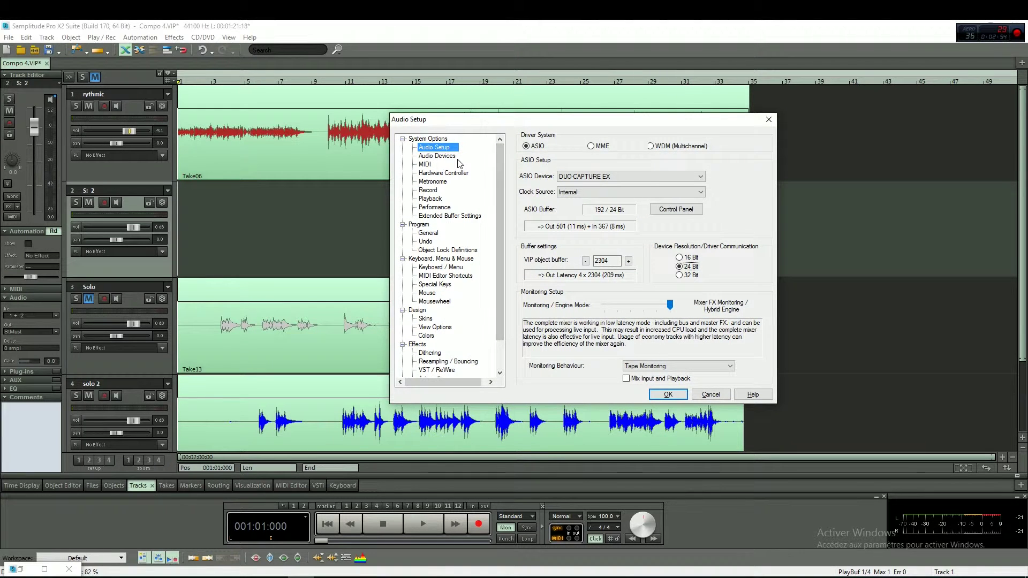
Inspect the buffer size settings in the DUO-CAPTURE EX driver's control panel and leave it without applying changes.
left_click(675, 210)
left_click_drag(603, 195, 855, 191)
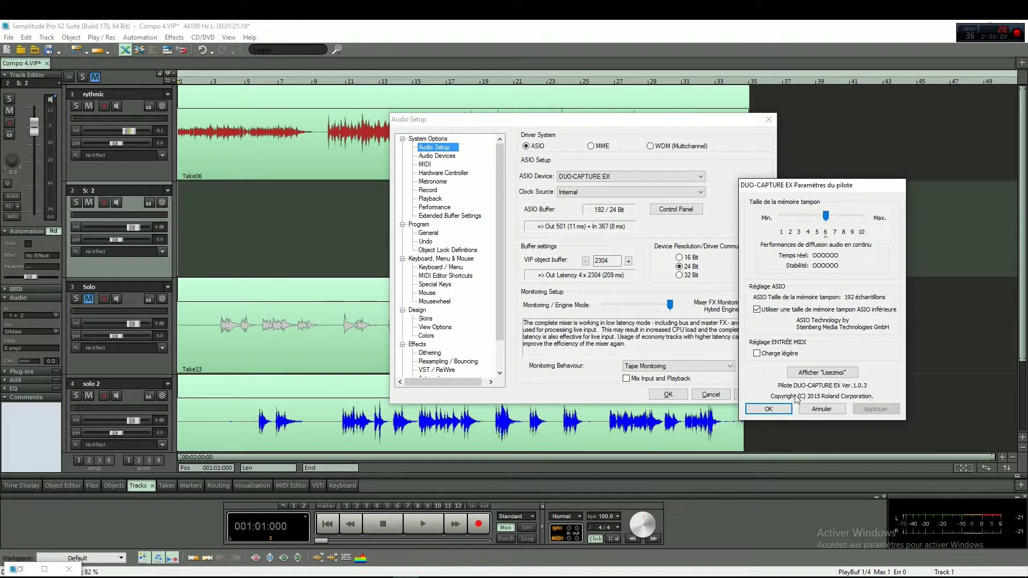
left_click(819, 408)
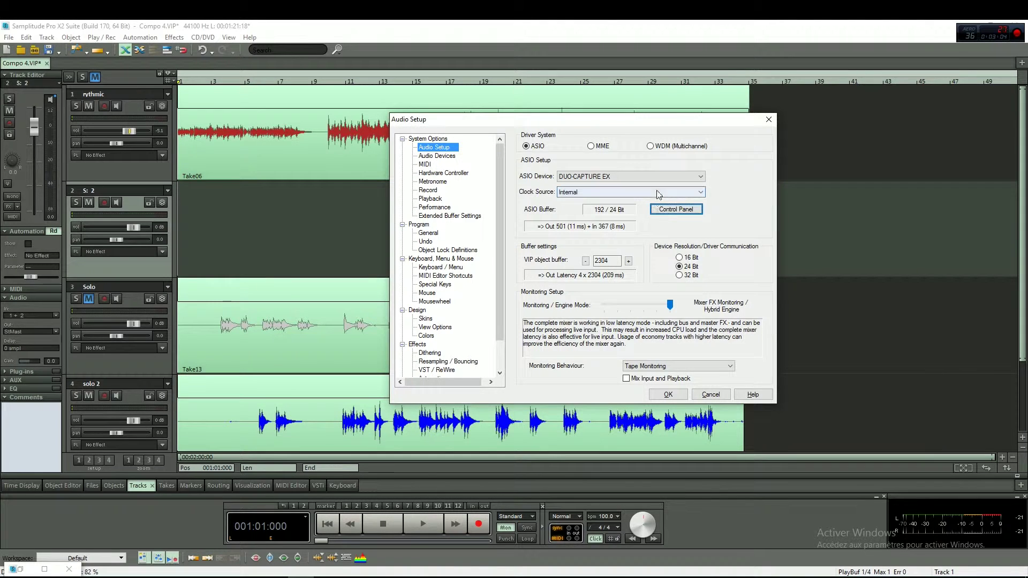
left_click(673, 210)
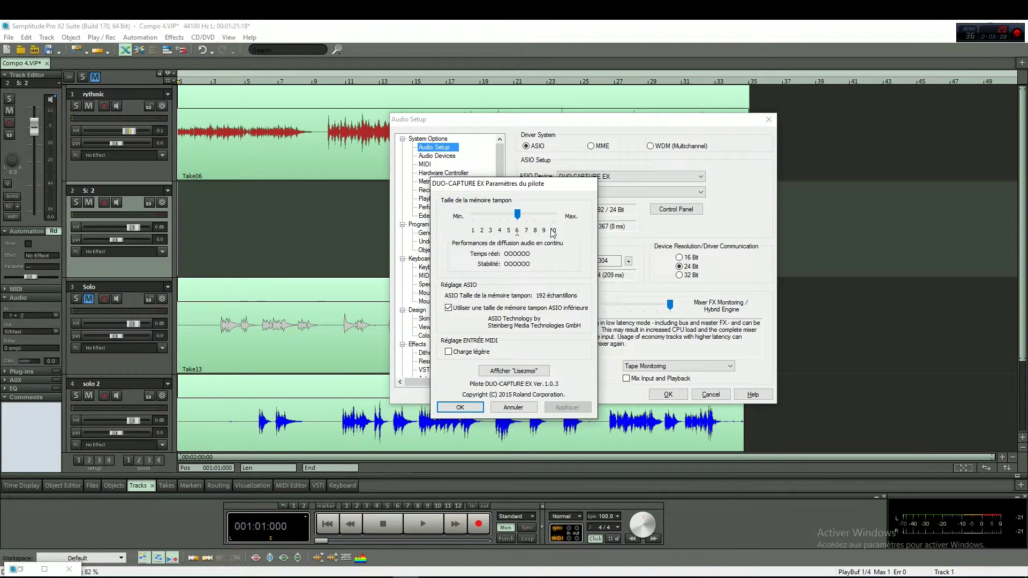
left_click(513, 408)
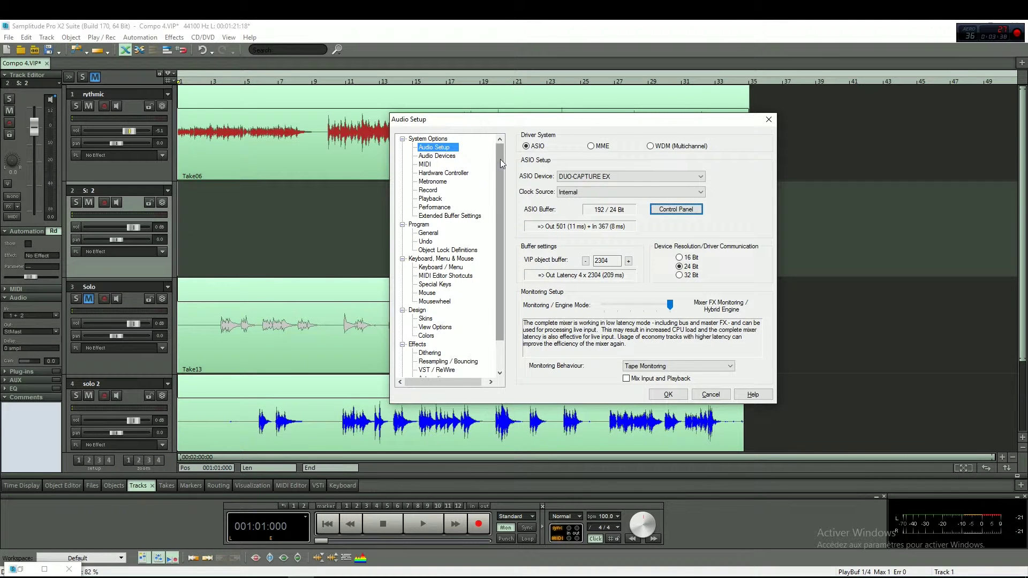
Review the Audio Devices, Metronome, Record and Playback pages of the system options, and close the dialog.
left_click(433, 156)
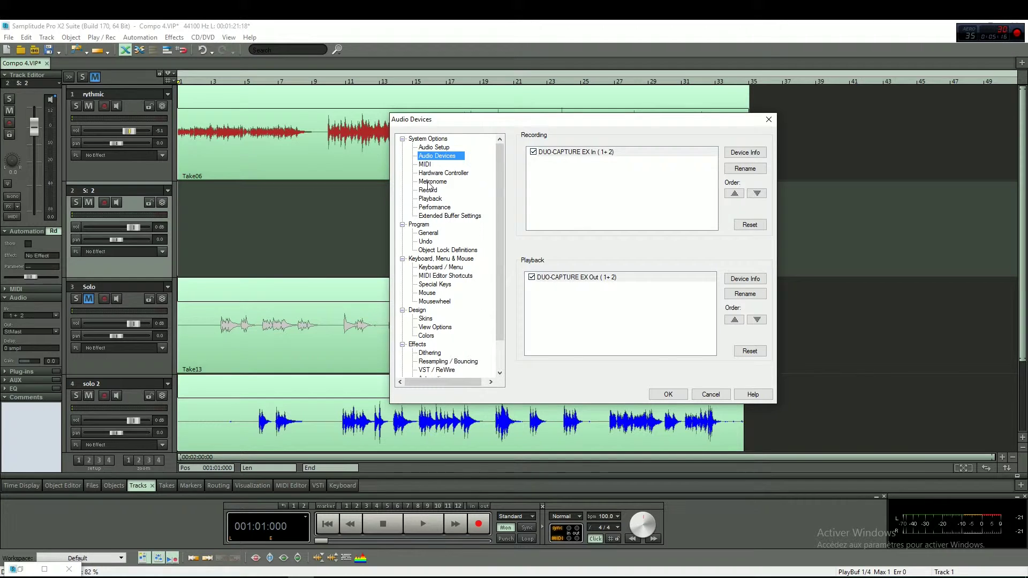
left_click(428, 183)
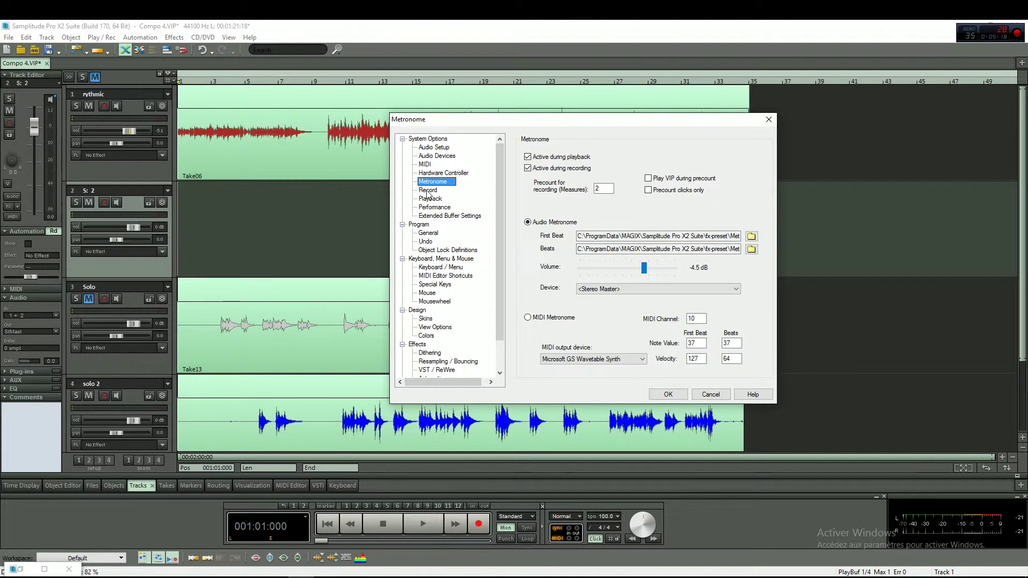
left_click(427, 191)
left_click(430, 199)
left_click(431, 182)
left_click(427, 191)
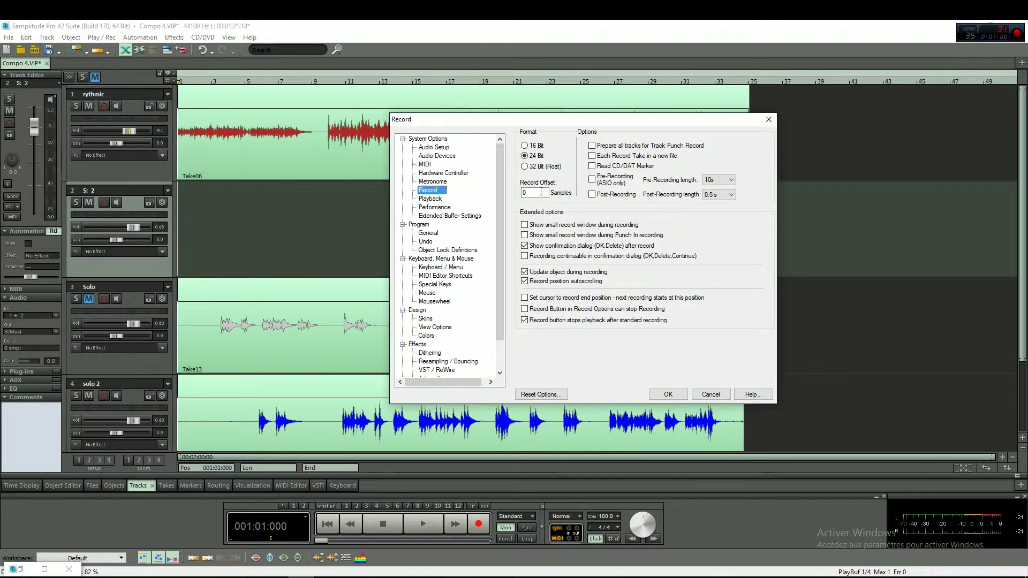
left_click(430, 198)
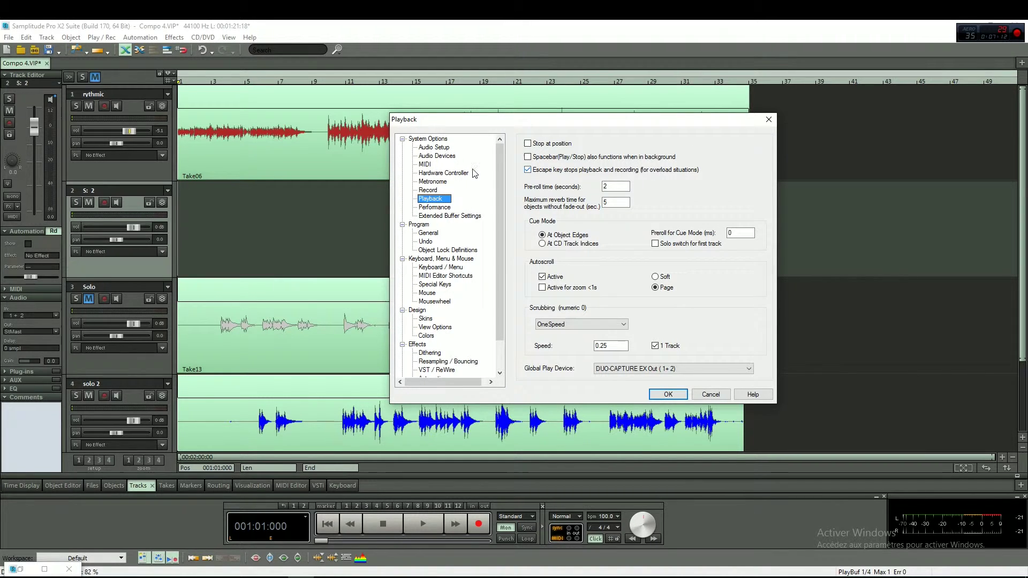
left_click(427, 182)
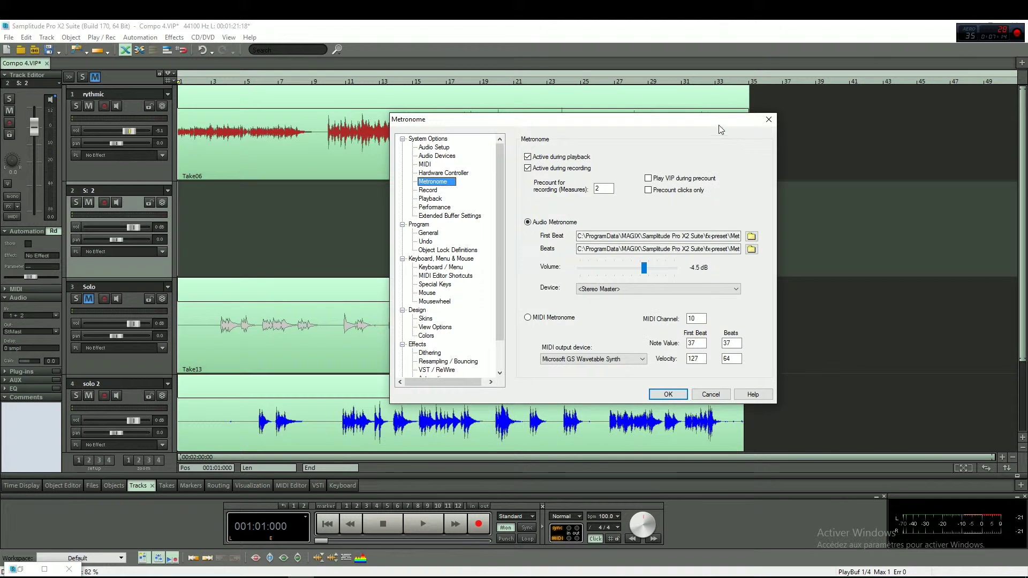
left_click(769, 119)
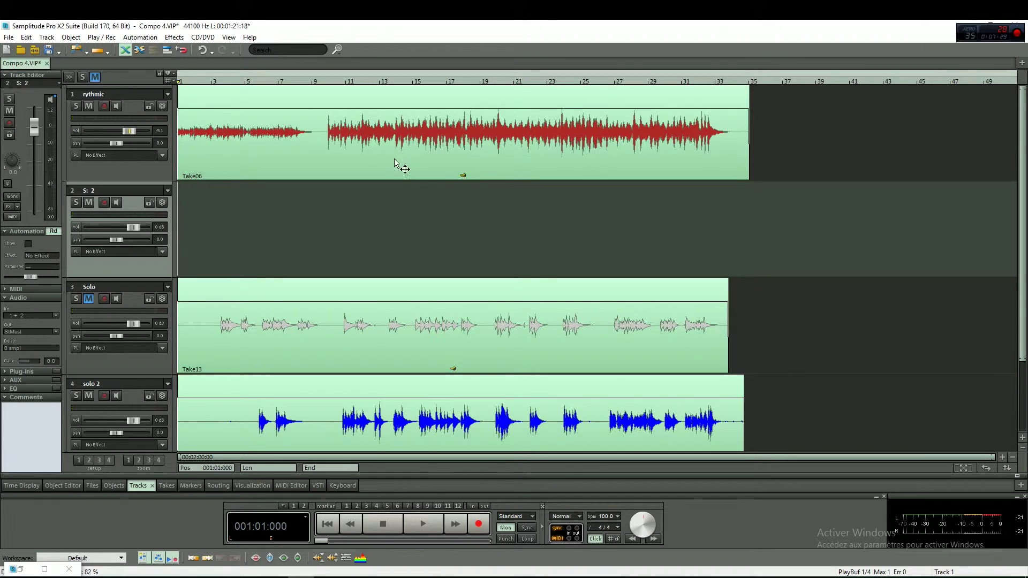
Toggle solo and mute on and off again for the rythmic track.
left_click(76, 106)
left_click(75, 106)
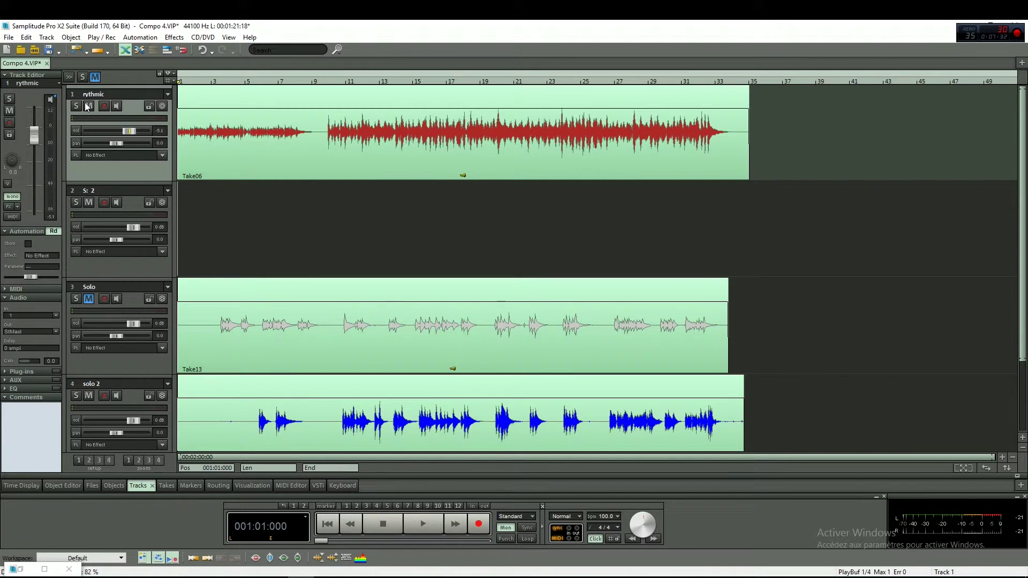
left_click(89, 106)
left_click(89, 106)
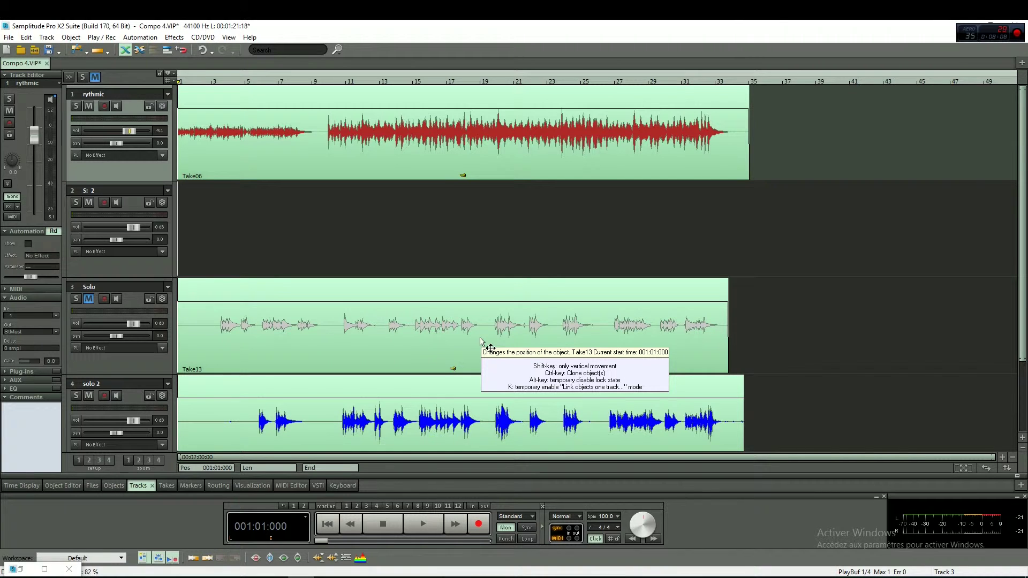
Select the empty track 2 and play the project from the start to hear the mix, stopping around bar 21.
left_click(548, 244)
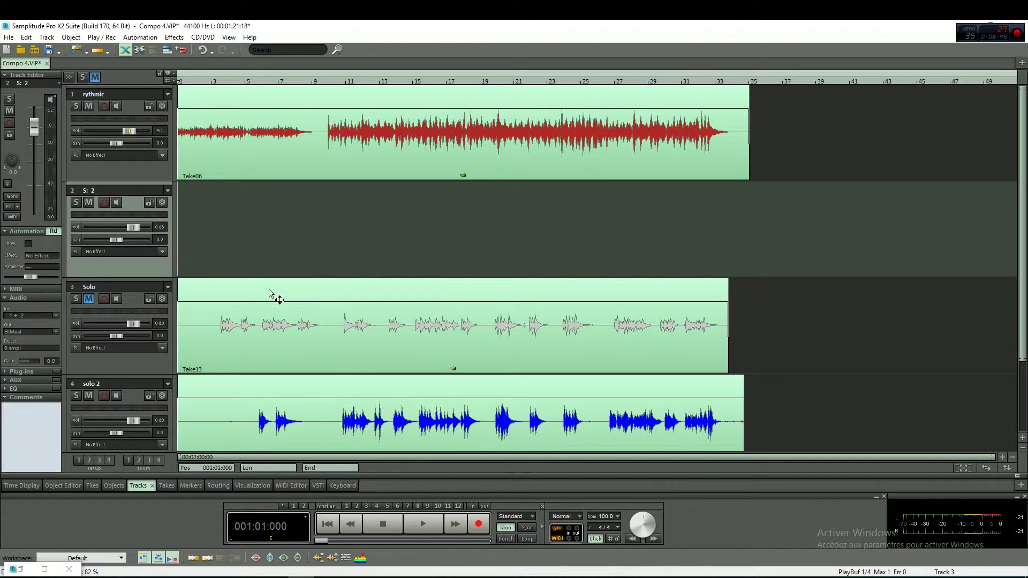
key("space")
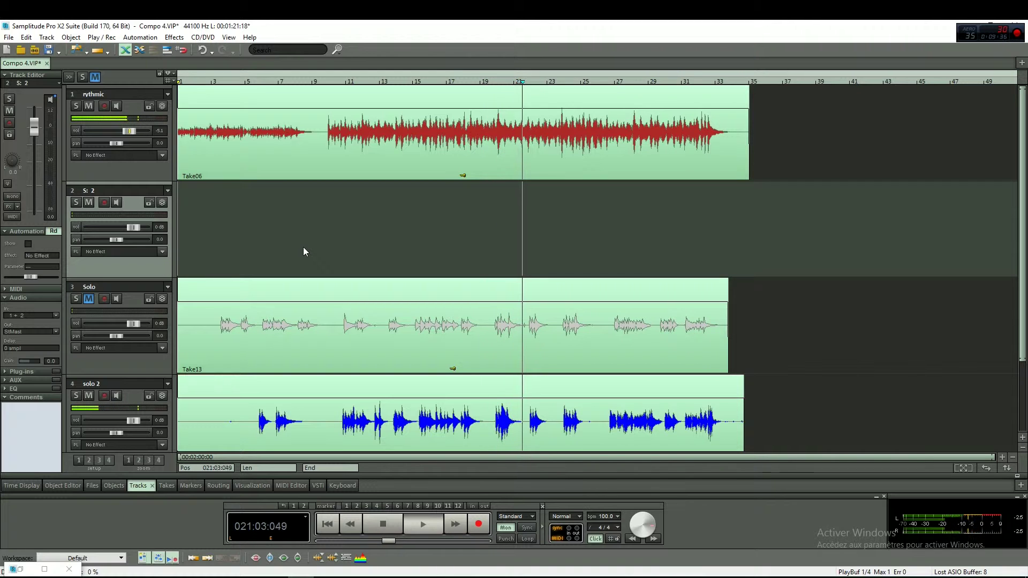
key("space")
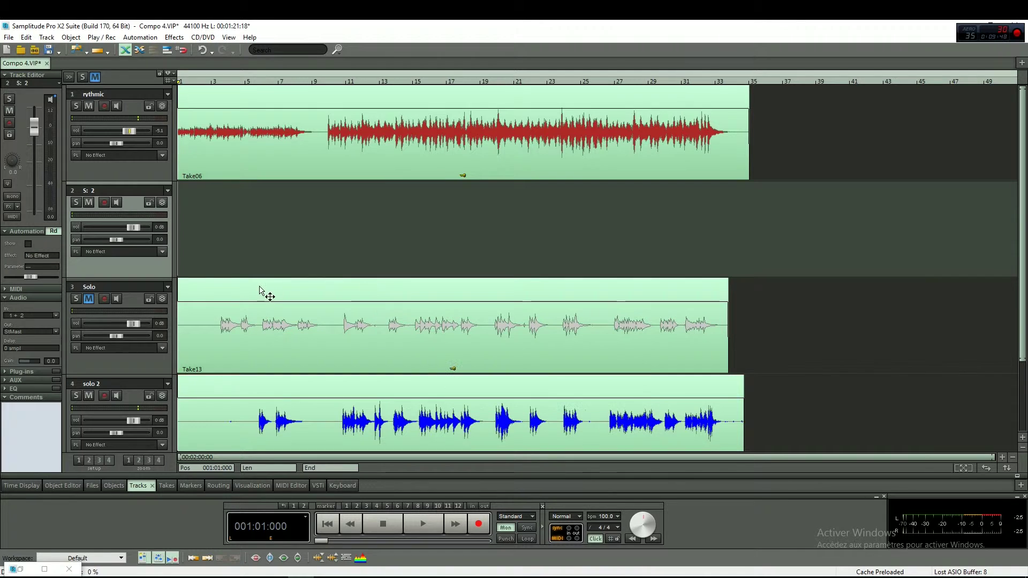
Solo the rythmic track, listen to it from the start and from about bar 14, and turn its solo off.
left_click(76, 107)
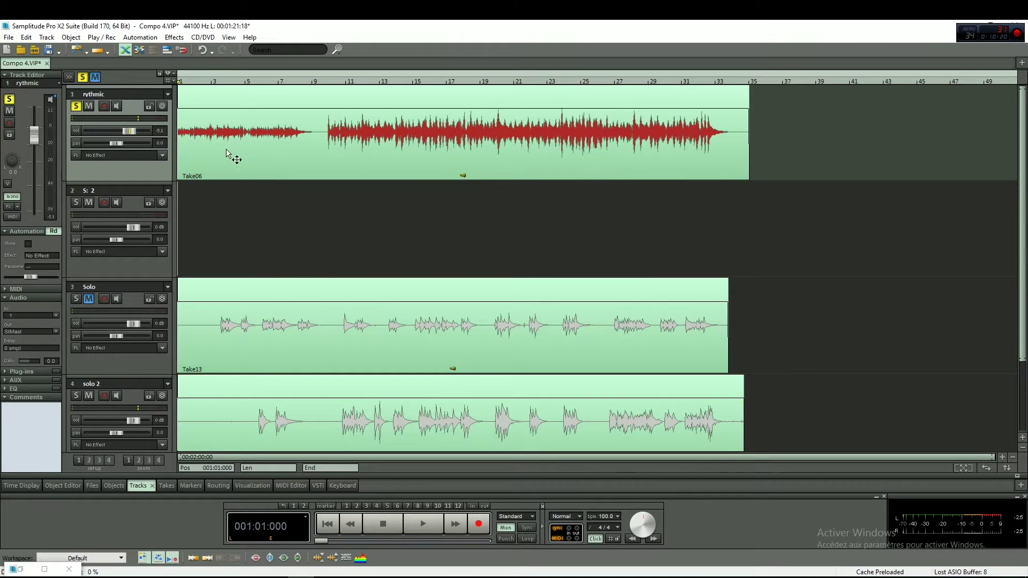
key("space")
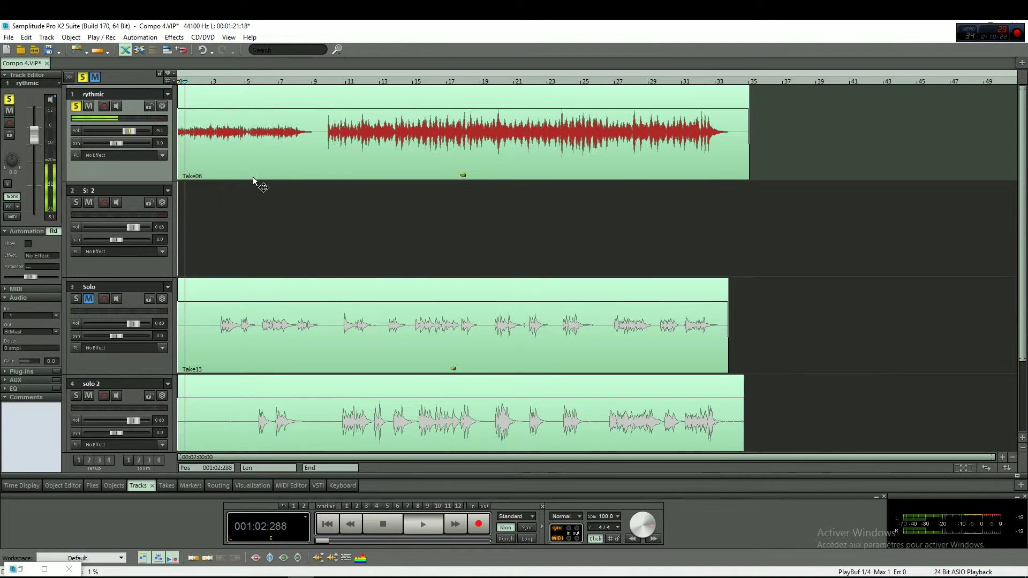
left_click(402, 85)
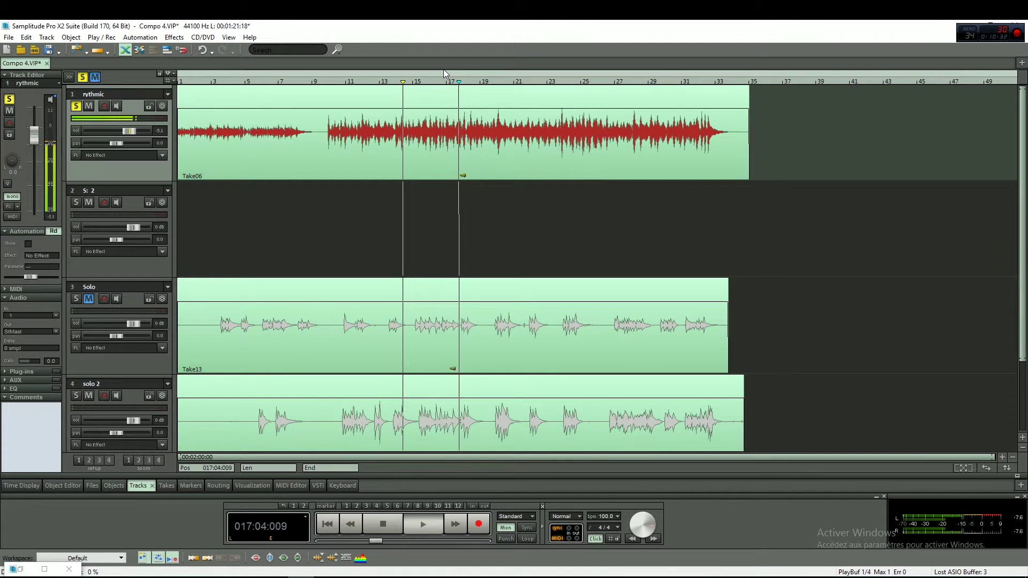
key("space")
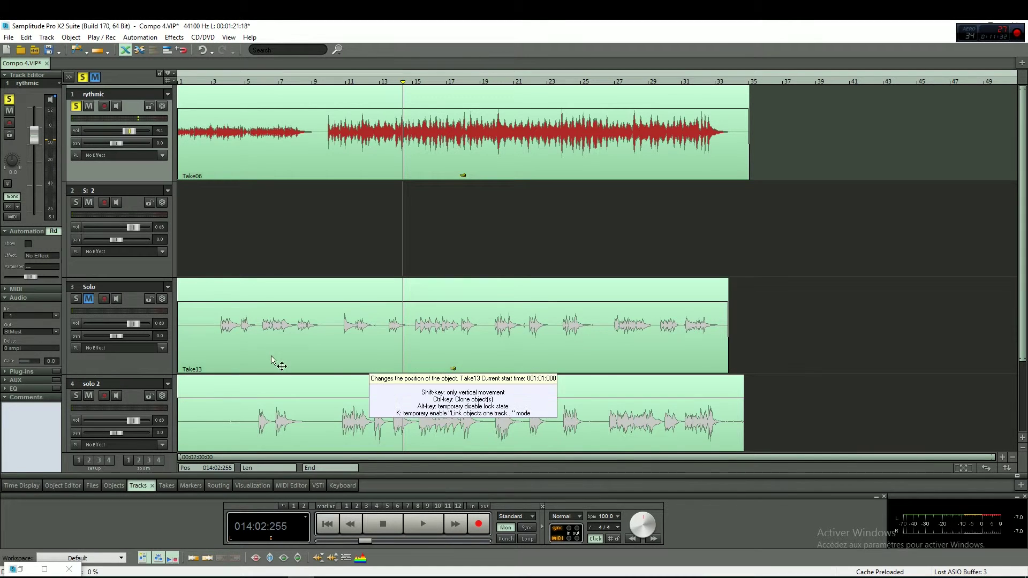
left_click(77, 107)
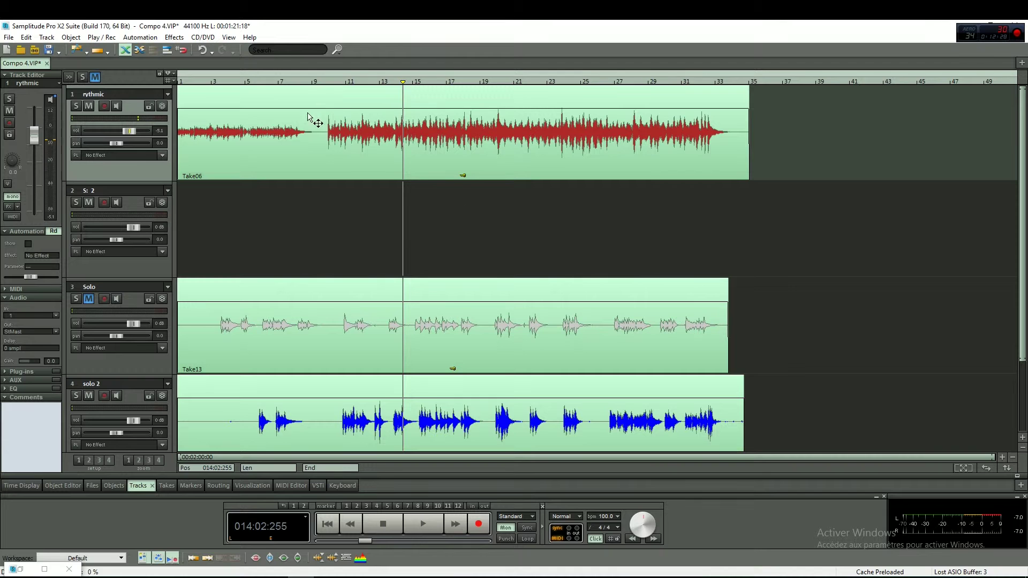
Select the Take06 object on the rythmic track and play the project briefly from about bar 2.
left_click(298, 143)
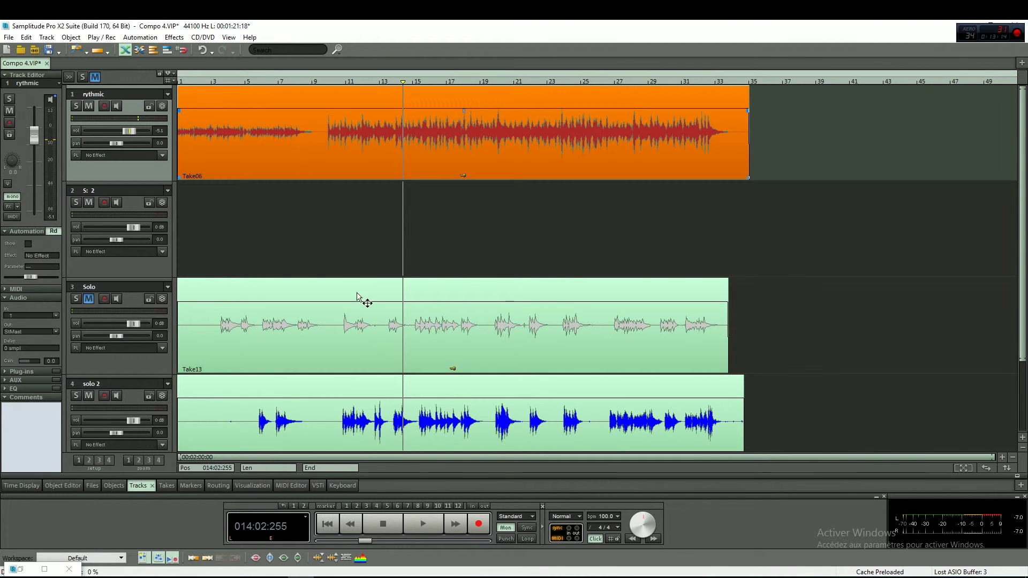
scroll(360, 298, "down", 1)
scroll(356, 297, "up", 1)
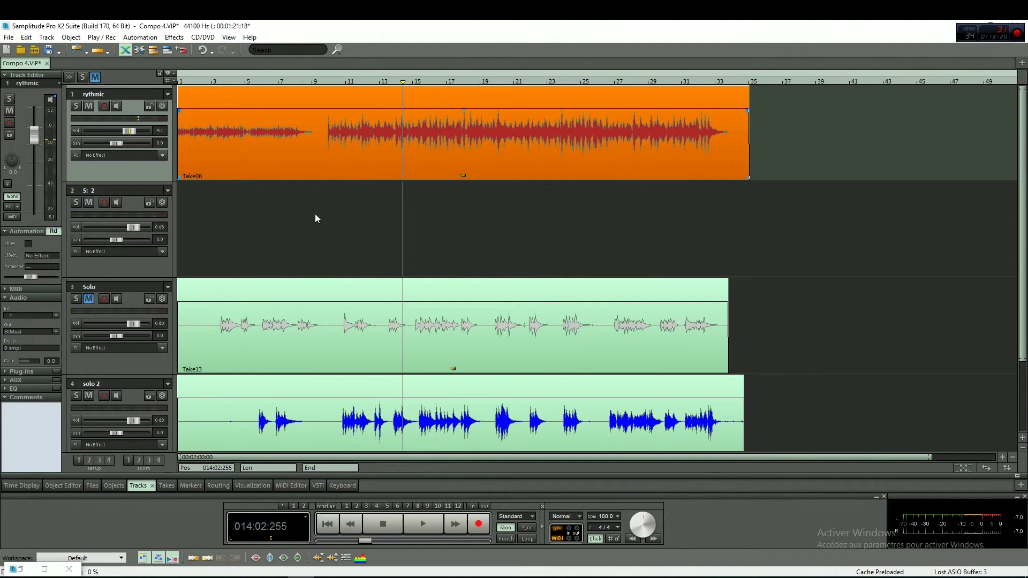
left_click(203, 81)
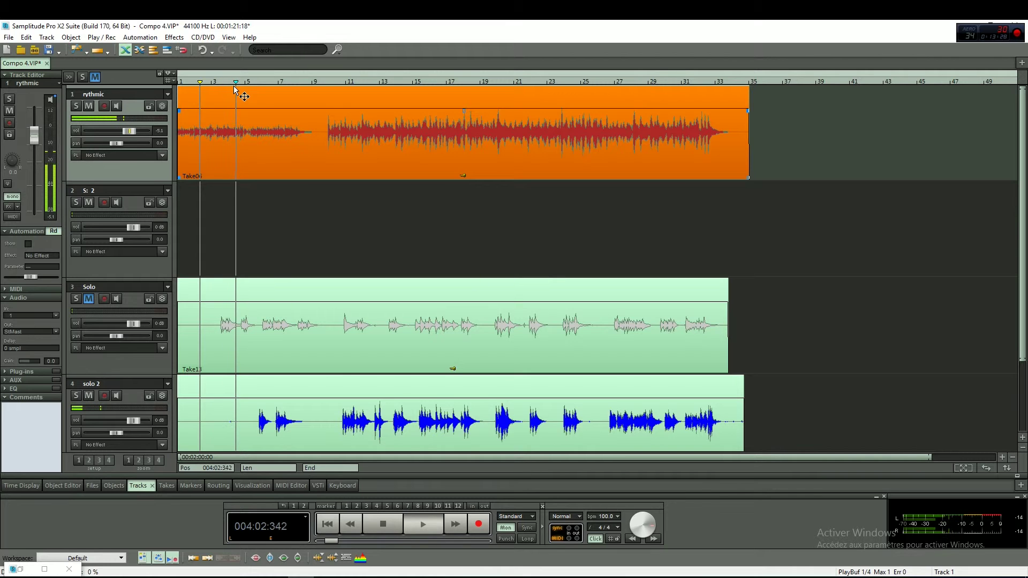
key("space")
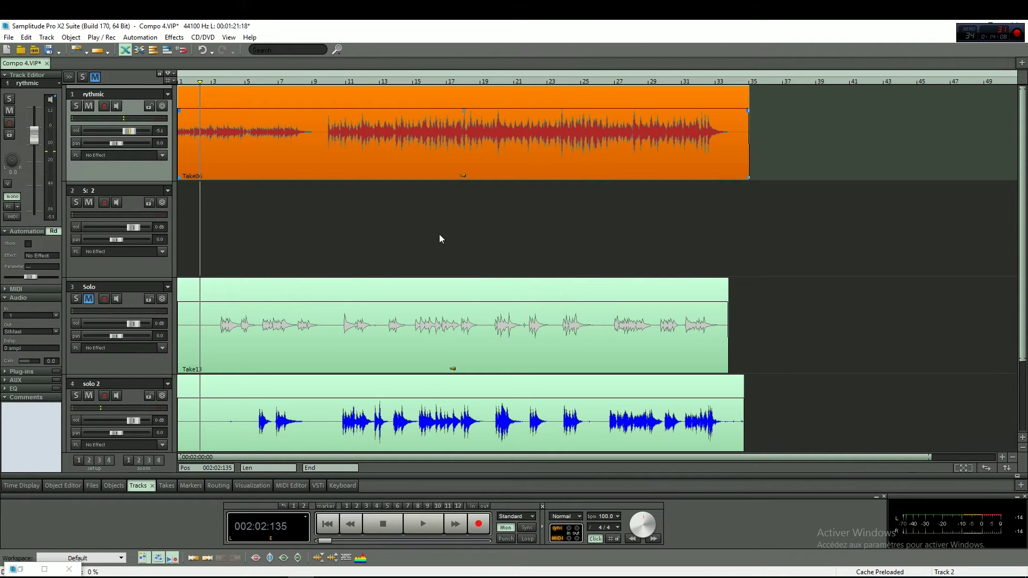
Reopen the system options, check the recording and playback devices on the Audio Devices page, and close the dialog.
left_click_drag(887, 457, 843, 456)
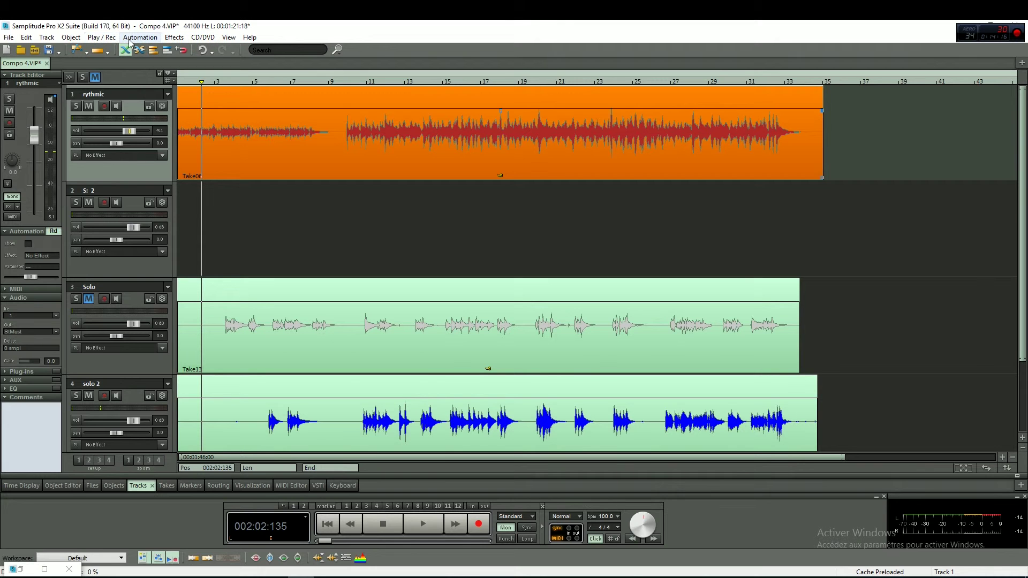
key("y")
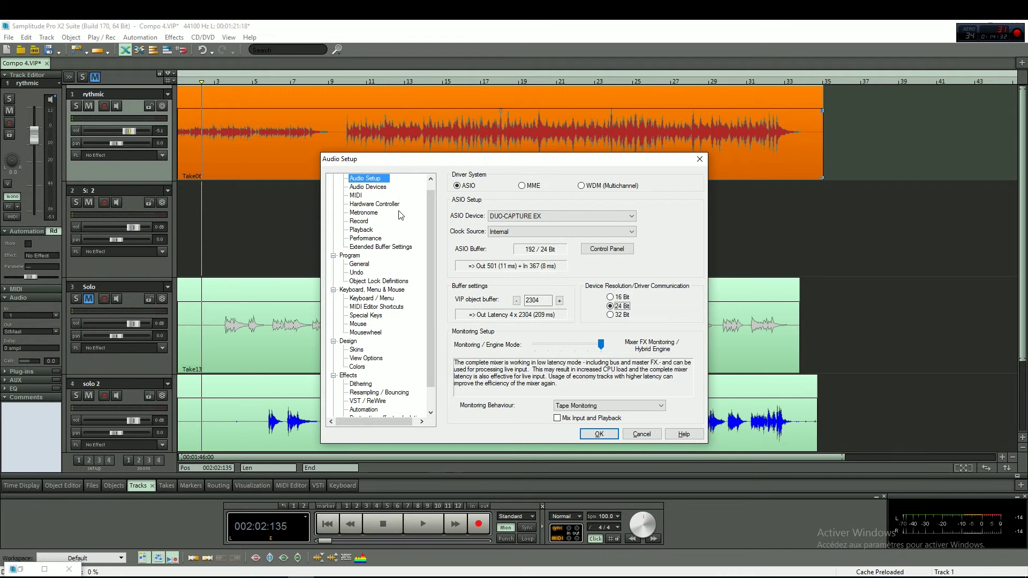
left_click(369, 187)
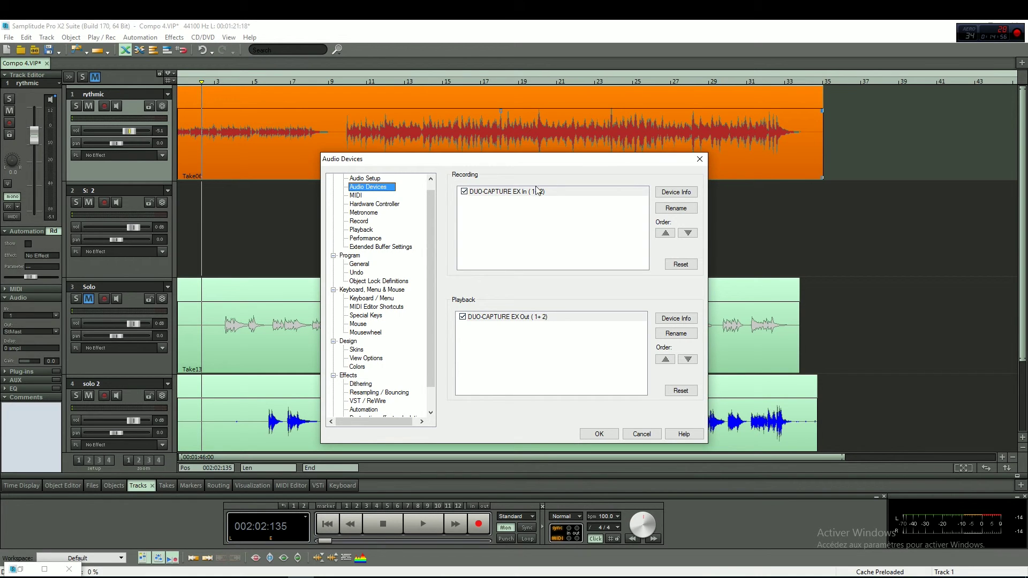
left_click(699, 159)
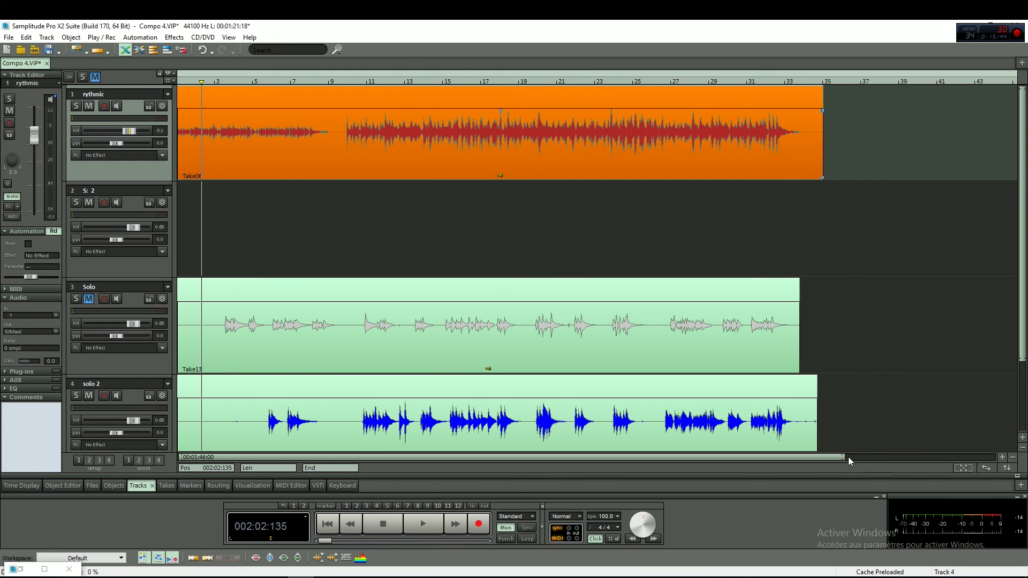
mouse_move(845, 458)
left_mouse_down()
mouse_move(816, 458)
mouse_move(941, 458)
mouse_move(824, 459)
left_mouse_up()
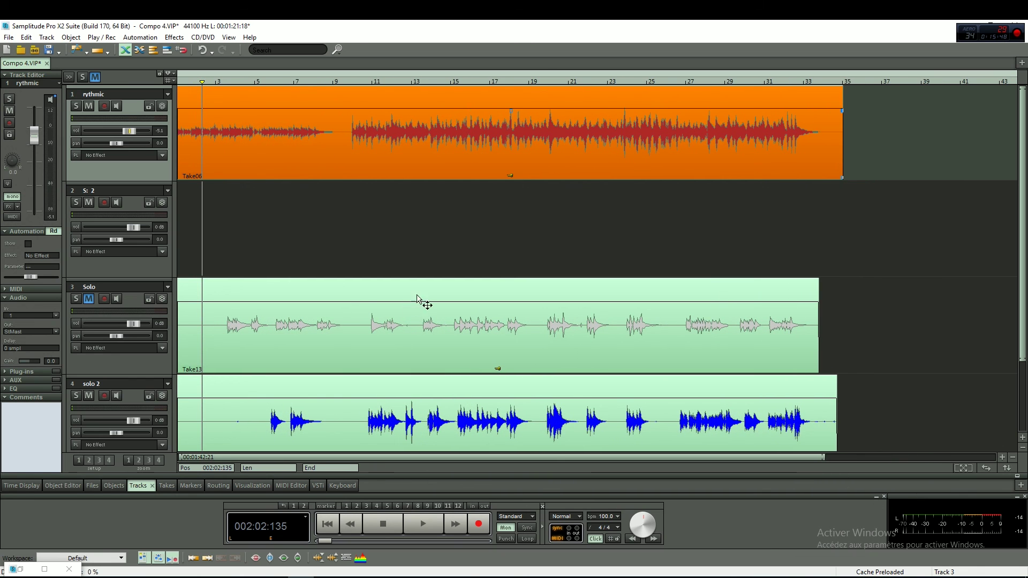